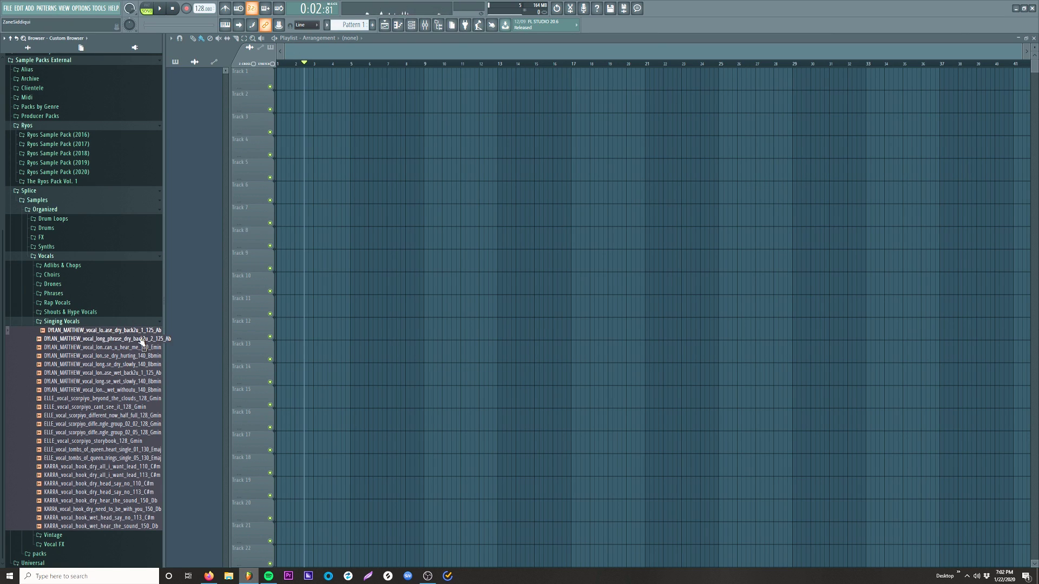
# Step: Audition the dry DYLAN_MATTHEW "can_u_hear_me" and "slowly" samples in the Singing Vocals folder
pyautogui.click(133, 350)
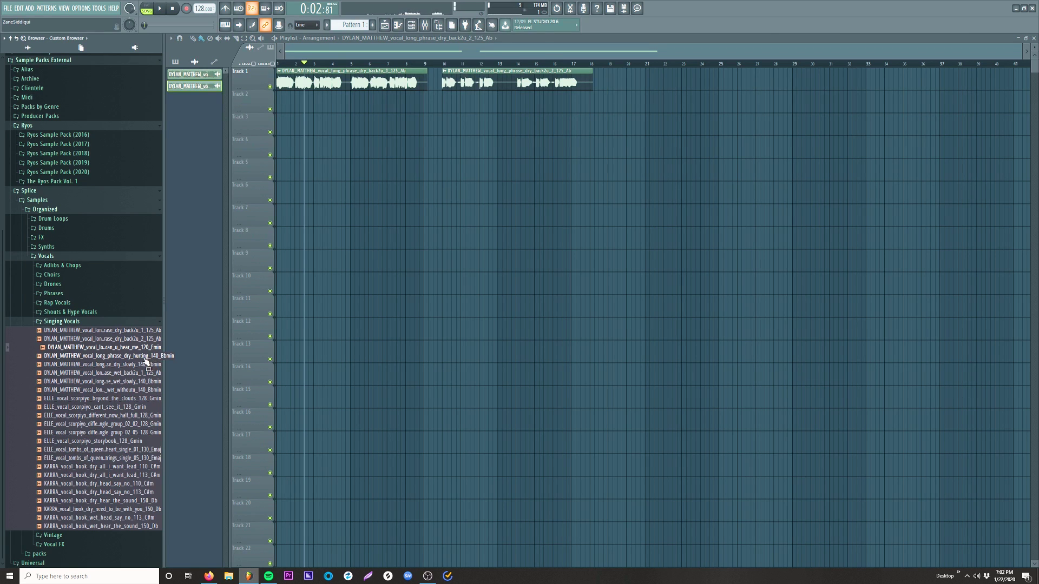
pyautogui.click(145, 364)
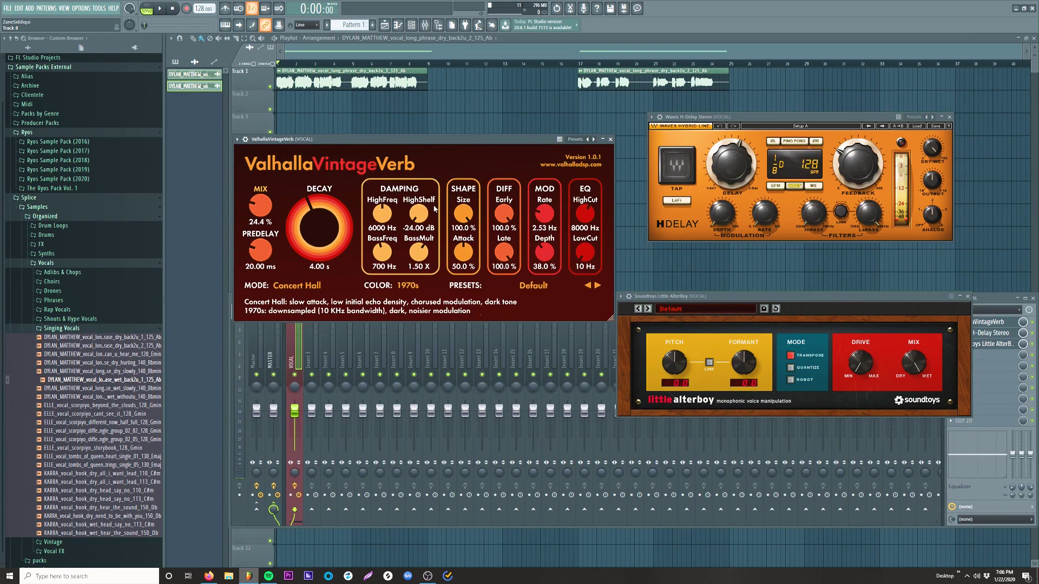
# Step: Load the Ping Pong preset in the vocal's H-Delay and open Little AlterBoy on the VOCAL mixer track
pyautogui.click(920, 126)
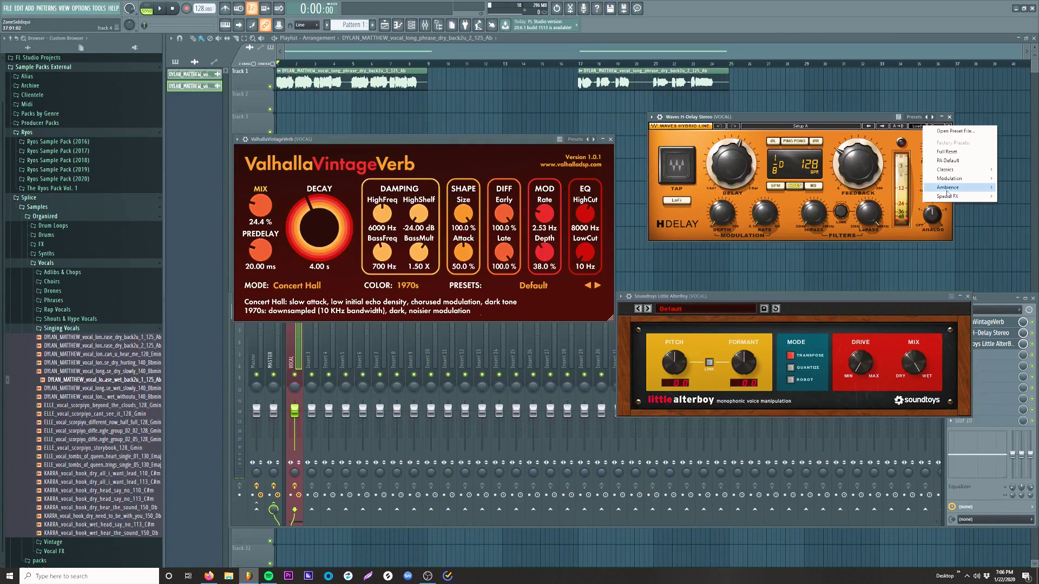
pyautogui.moveTo(942, 171)
pyautogui.click(877, 171)
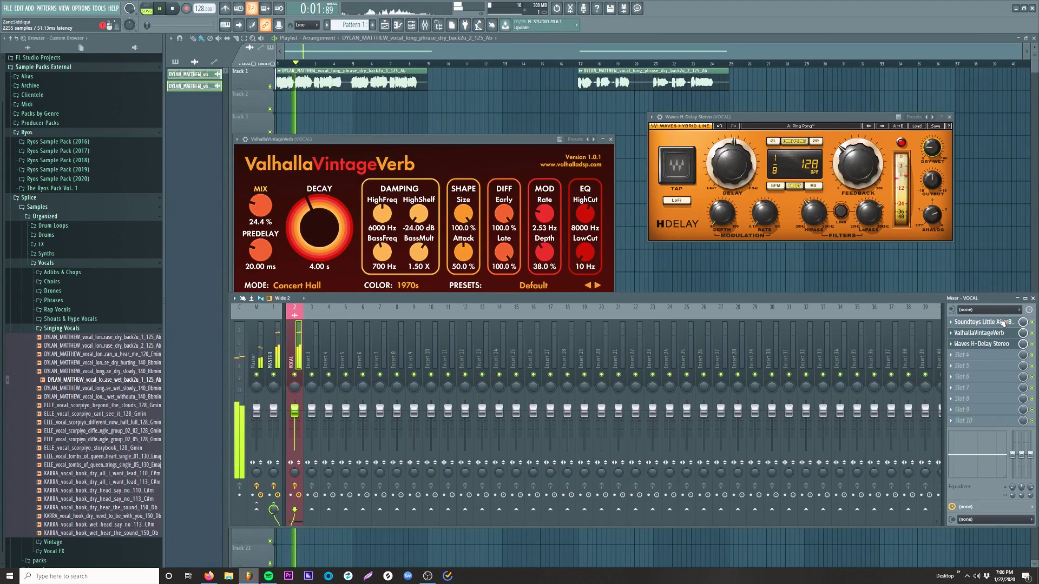
pyautogui.click(1003, 323)
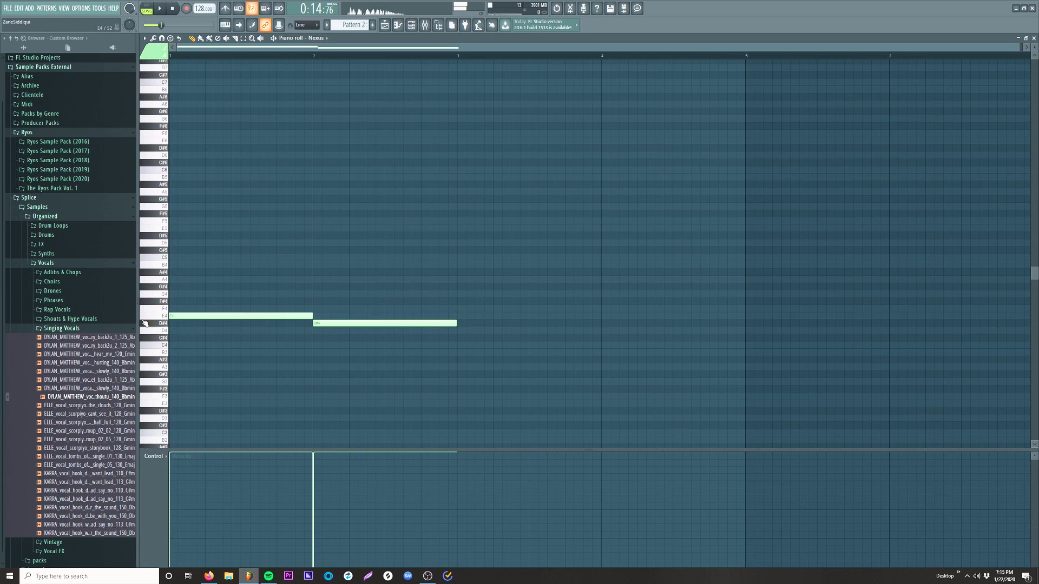
# Step: Draw a one-bar G#4 note in bar 3 of the Nexus pattern and remove a trial D#4 note from bar 4
pyautogui.moveTo(479, 282); pyautogui.dragTo(488, 289)
pyautogui.click(669, 323)
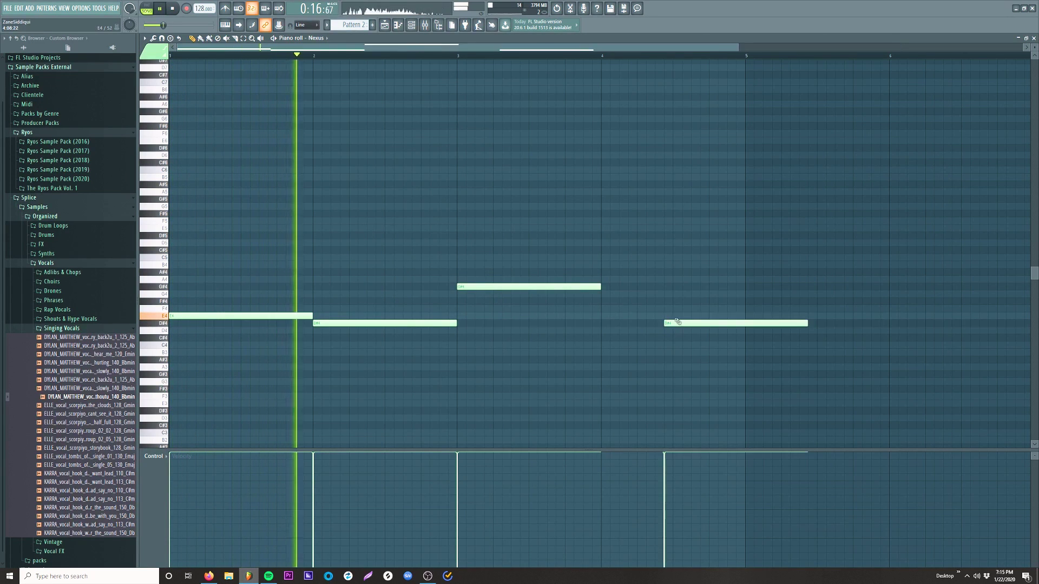
pyautogui.rightClick(668, 323)
pyautogui.press('space')
# Step: Try the bar 2 note at C#4 during playback and move it back to D#4
pyautogui.moveTo(346, 323)
pyautogui.mouseDown()
pyautogui.moveTo(346, 336)
pyautogui.moveTo(315, 343)
pyautogui.moveTo(346, 338)
pyautogui.mouseUp()
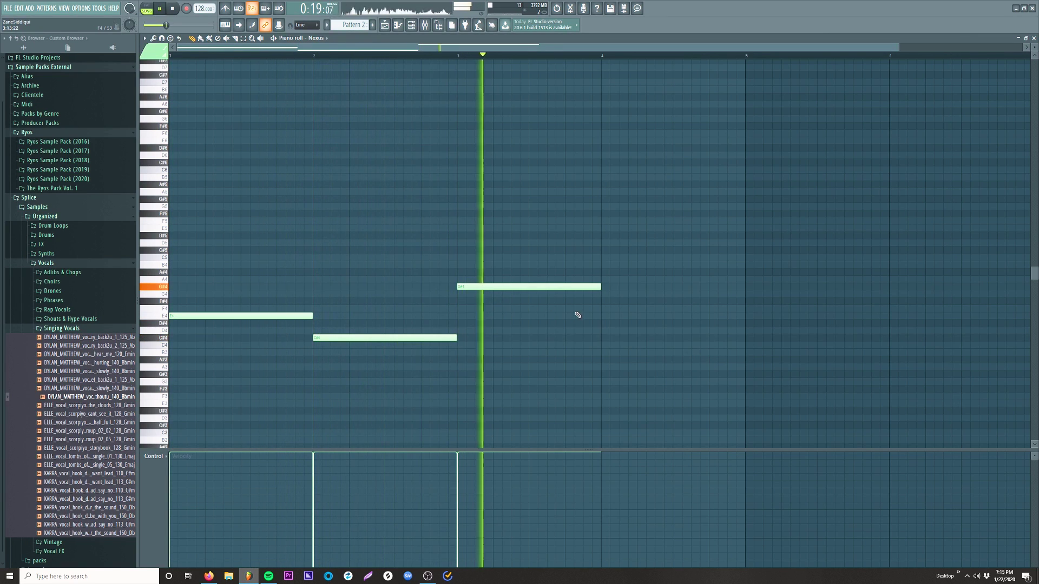
pyautogui.moveTo(604, 277); pyautogui.dragTo(646, 265)
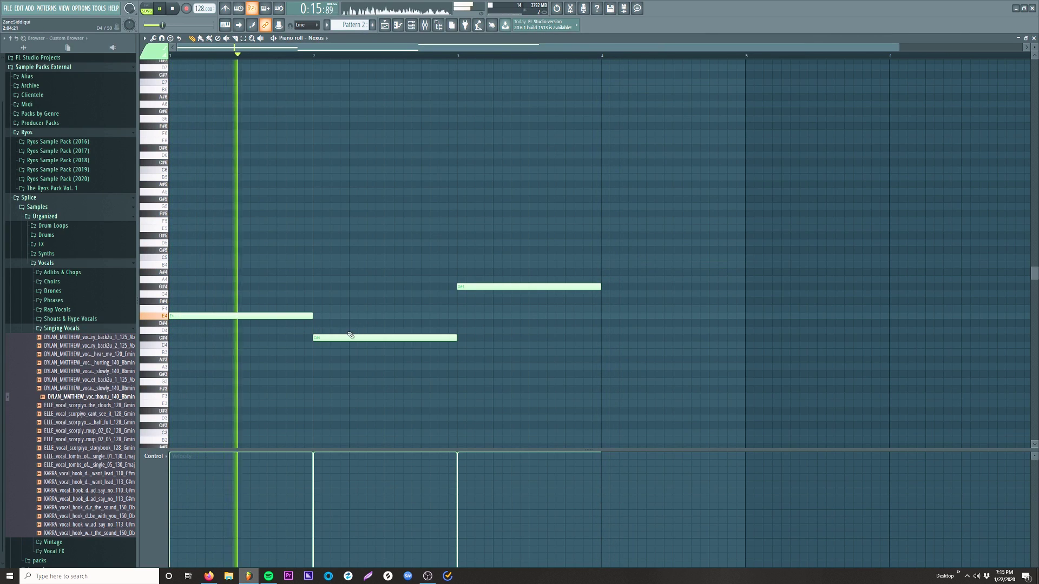
pyautogui.moveTo(326, 338); pyautogui.dragTo(327, 323)
pyautogui.press('space')
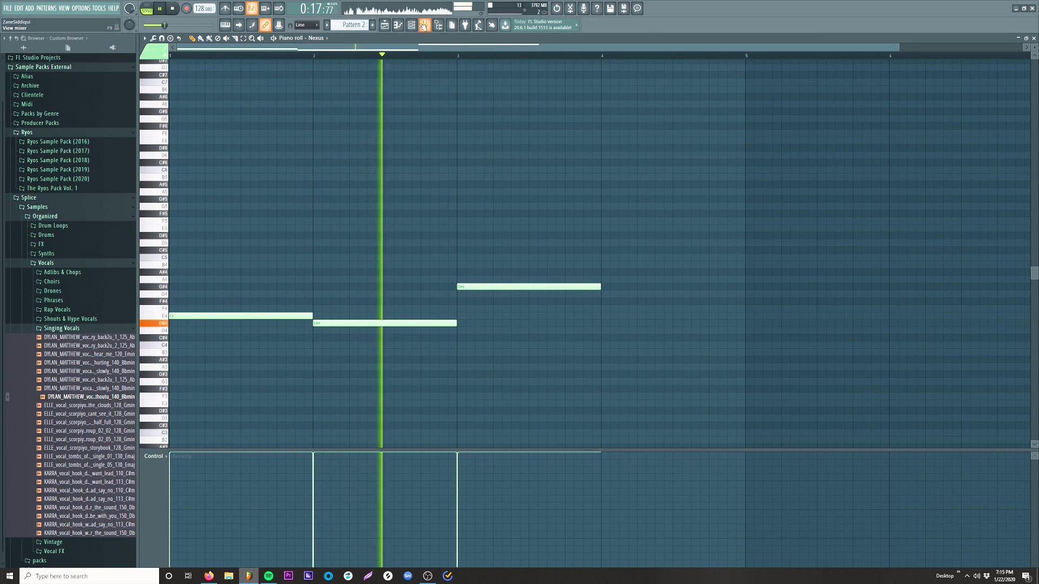
pyautogui.press('F9')
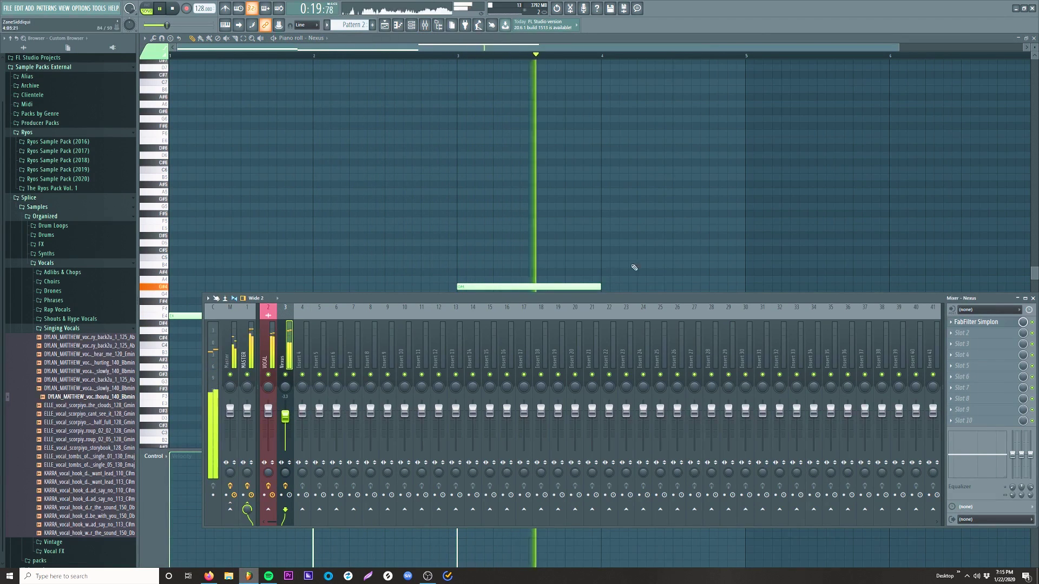
pyautogui.press('F9')
# Step: Test pitches for the fourth bar against playback and place a one-bar B3 note there
pyautogui.click(607, 338)
pyautogui.click(620, 344)
pyautogui.press('space')
pyautogui.rightClick(619, 344)
pyautogui.press('space')
pyautogui.moveTo(622, 339)
pyautogui.mouseDown()
pyautogui.moveTo(610, 352)
pyautogui.moveTo(637, 353)
pyautogui.mouseUp()
pyautogui.click(606, 345)
pyautogui.rightClick(605, 345)
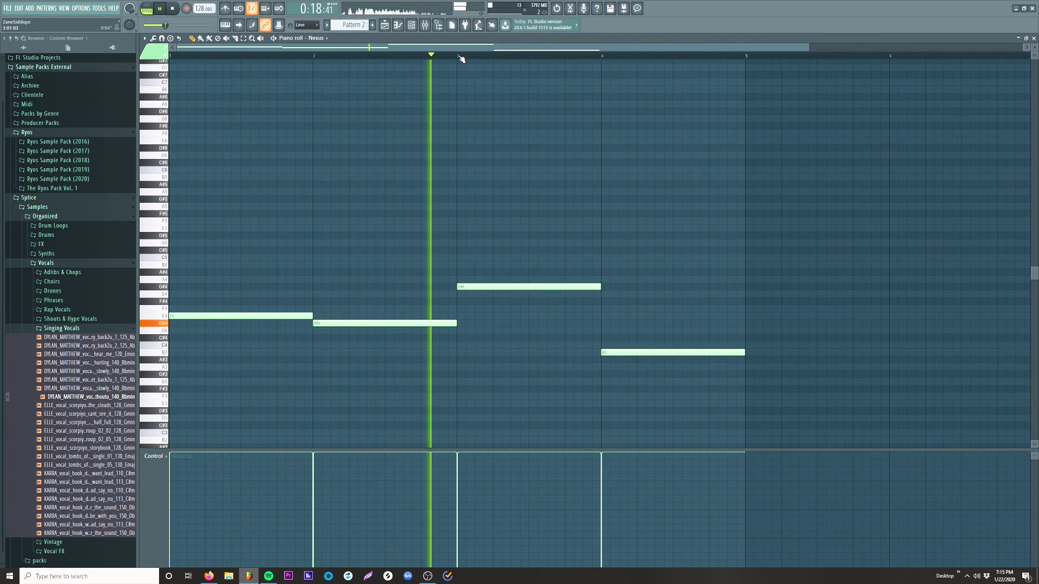
# Step: Shorten the D#4 note in bar 2 by one beat and fill the gap with an F#4 note
pyautogui.press('space')
pyautogui.moveTo(456, 325); pyautogui.dragTo(433, 330)
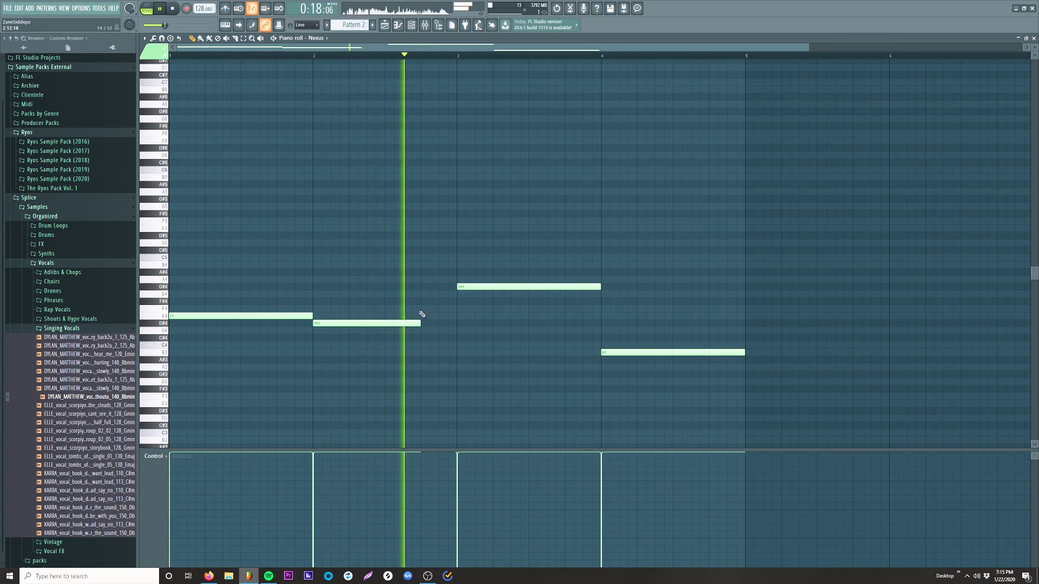
pyautogui.click(427, 309)
pyautogui.rightClick(525, 309)
pyautogui.click(426, 301)
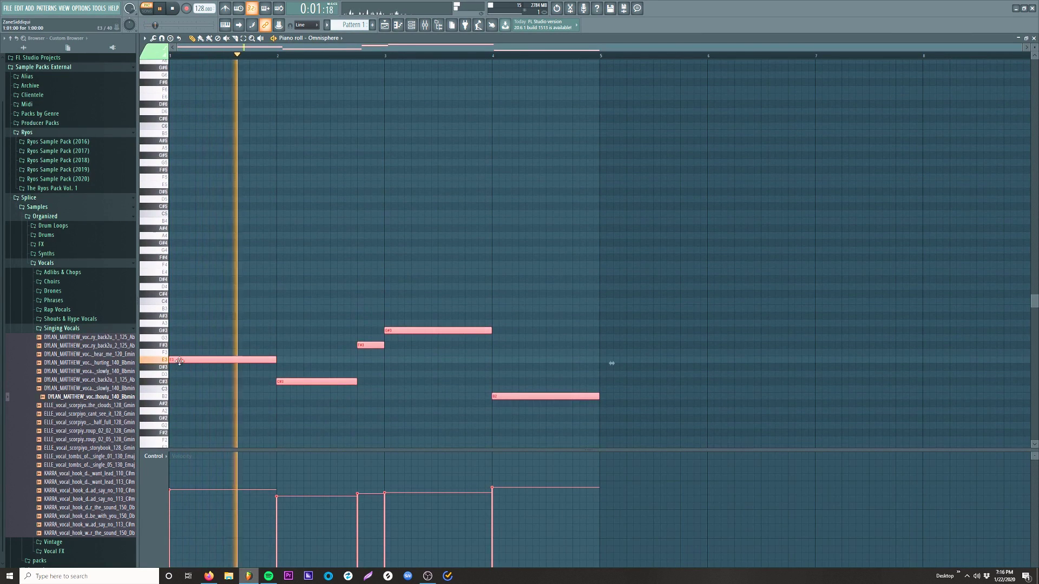
# Step: Copy the Omnisphere root notes into higher octaves and build chords above them, with E5 in bar 2 and B5 in bar 3
pyautogui.moveTo(612, 298); pyautogui.dragTo(612, 137)
pyautogui.moveTo(325, 177); pyautogui.dragTo(307, 184)
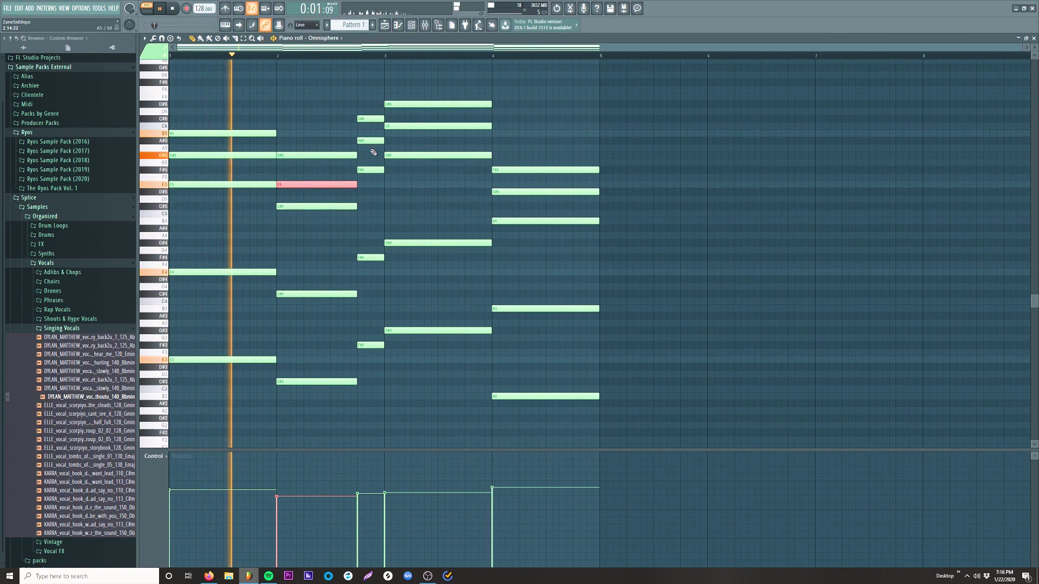
pyautogui.click(373, 142)
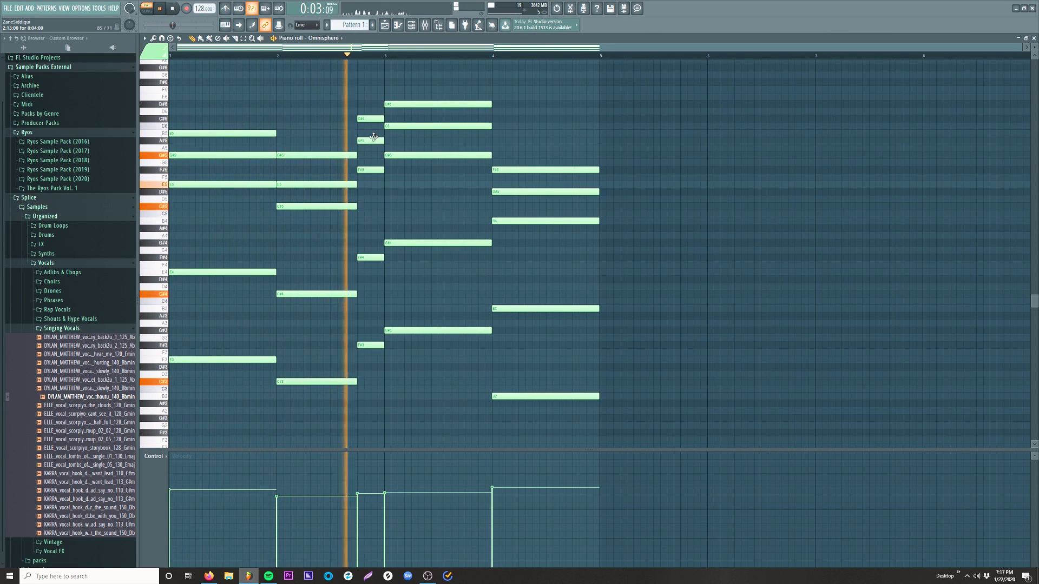
pyautogui.moveTo(406, 126); pyautogui.dragTo(406, 134)
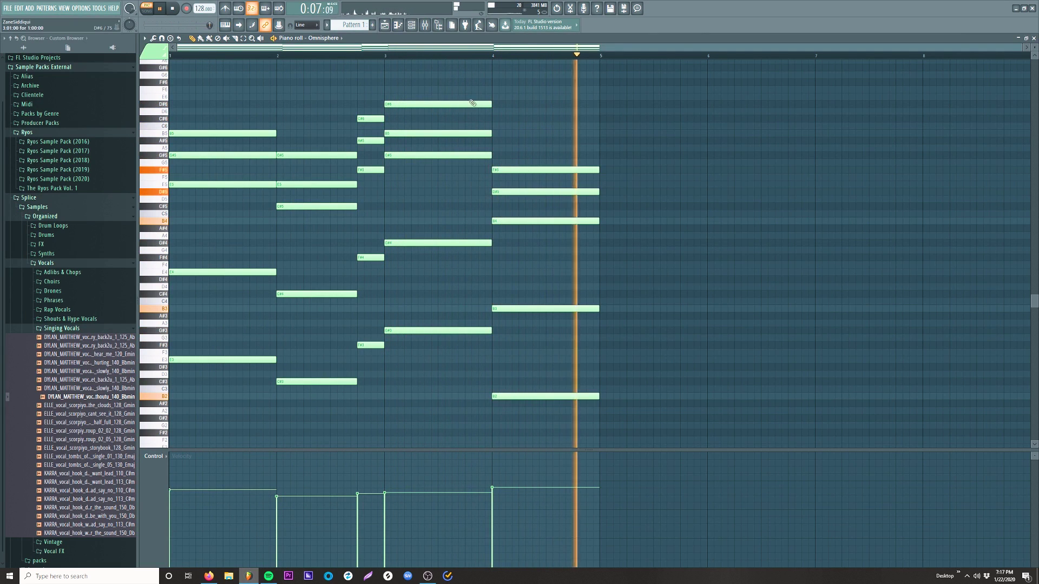
# Step: Transpose all the Omnisphere chord notes down one octave and close the piano roll
pyautogui.hotkey('ctrl', 'Down')
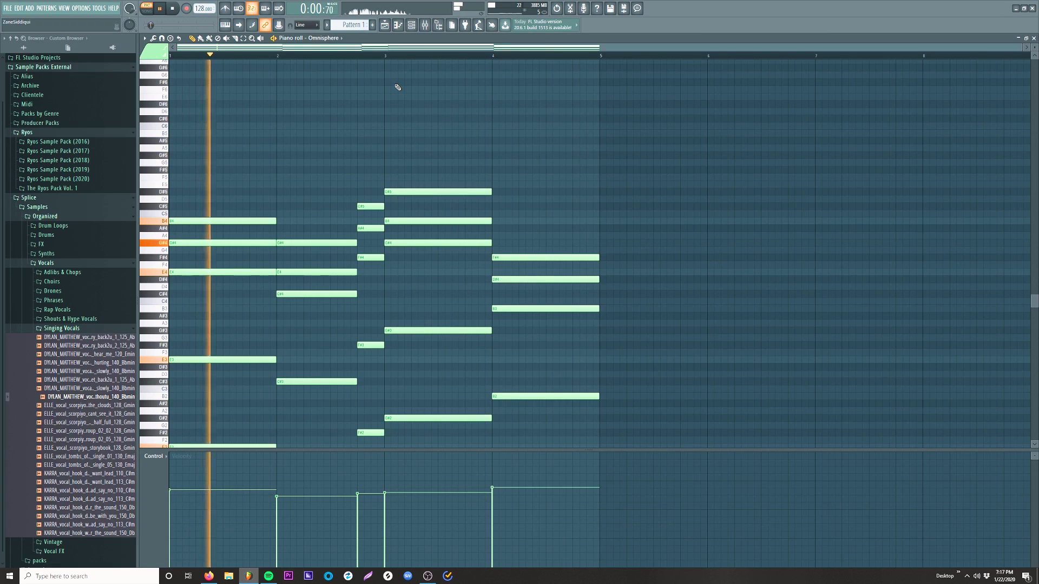
pyautogui.scroll(-3, 395, 88)
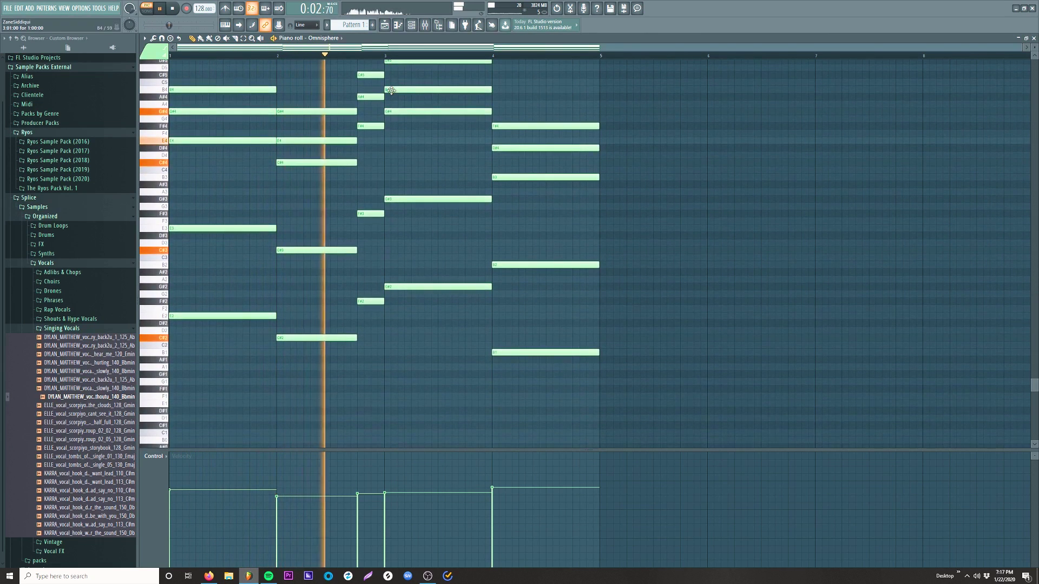
pyautogui.press('F7')
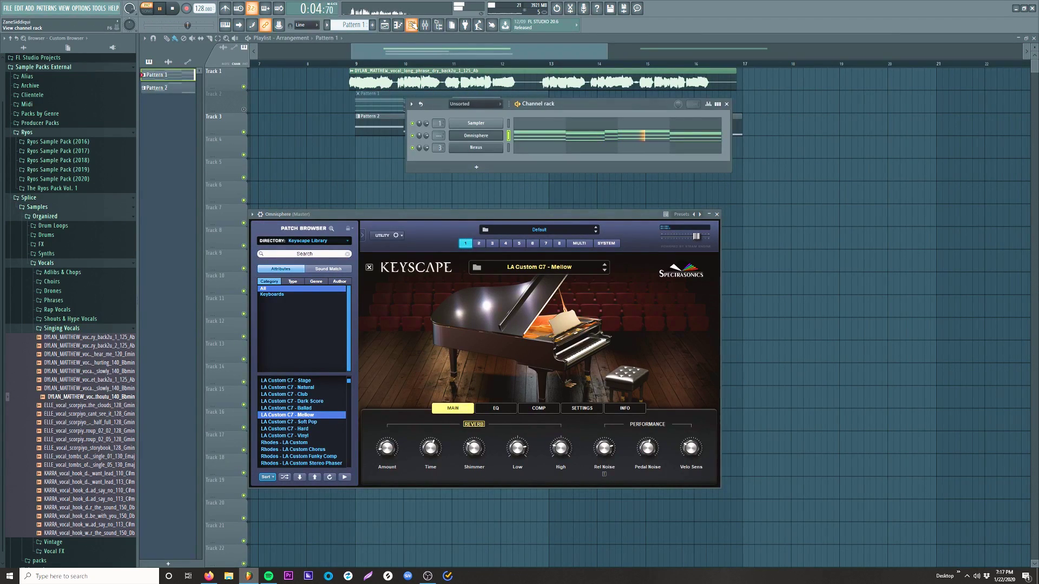
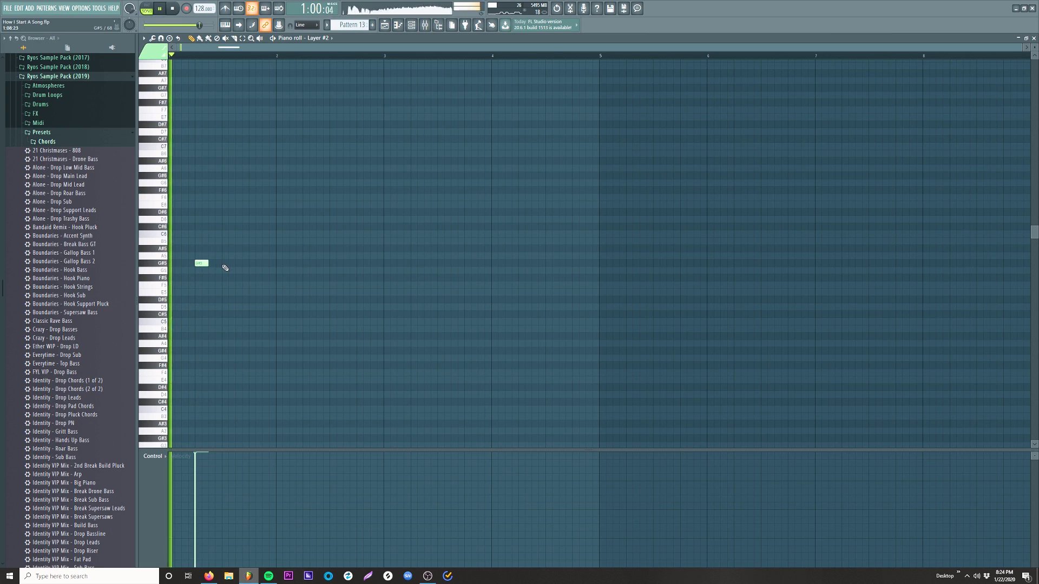
# Step: Write the opening lead melody for Layer #2 in bar 1, with two G#5 notes followed by F#5 and D#5
pyautogui.click(226, 264)
pyautogui.press('space')
pyautogui.click(200, 264)
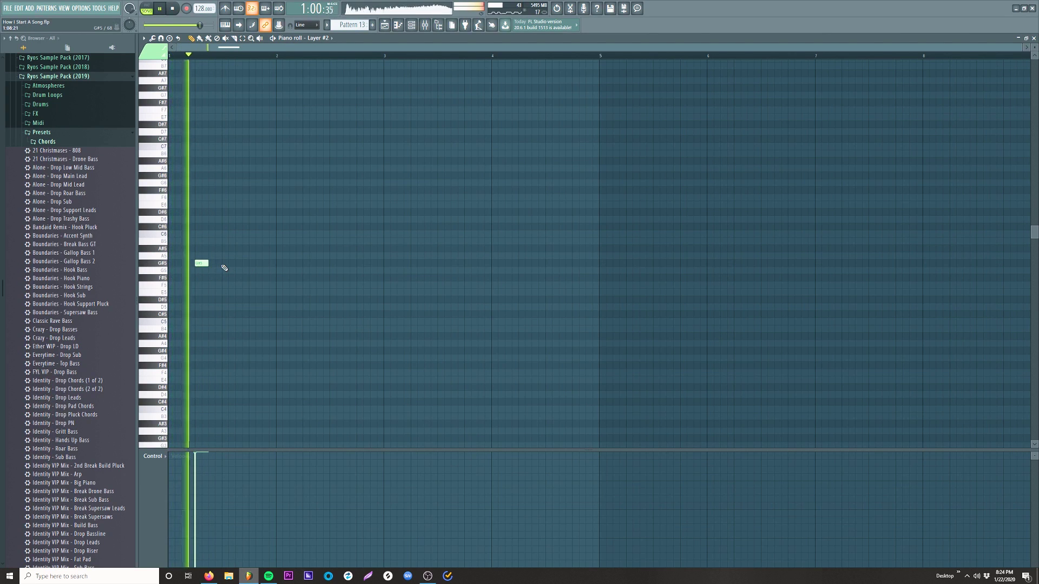
pyautogui.click(226, 263)
pyautogui.press('space')
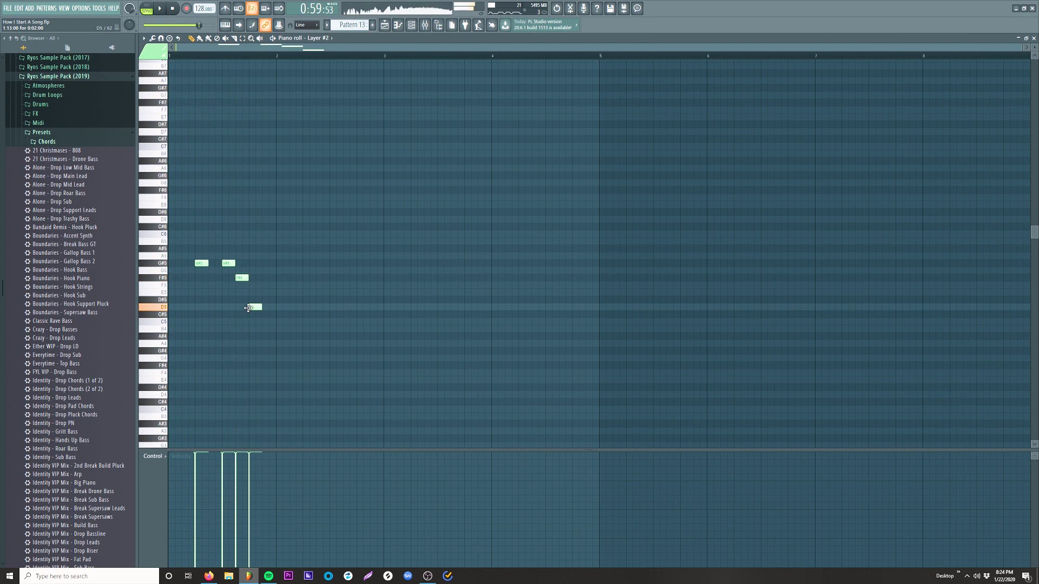
pyautogui.click(279, 315)
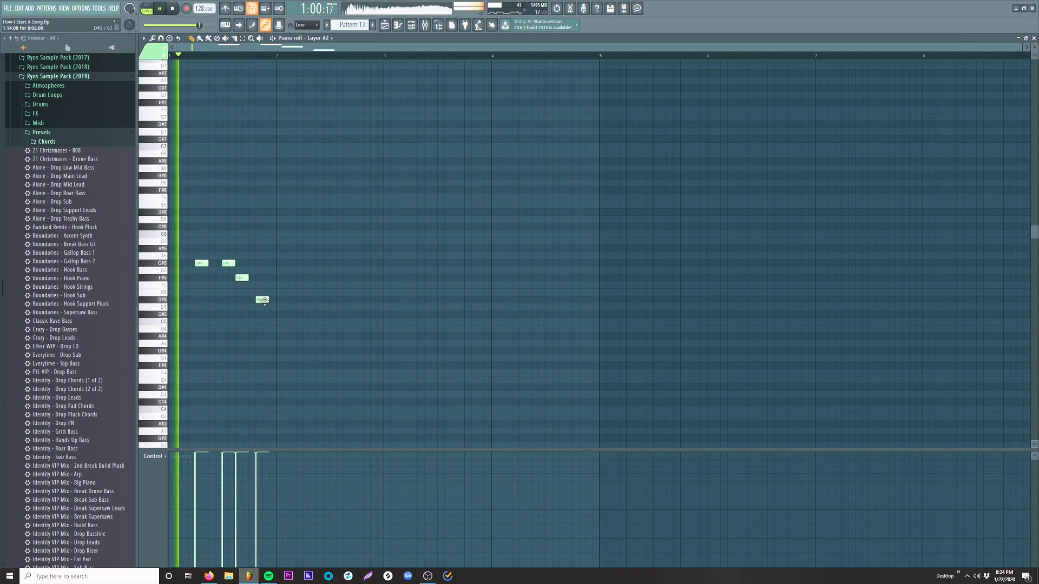
pyautogui.moveTo(264, 302); pyautogui.dragTo(270, 301)
pyautogui.click(292, 300)
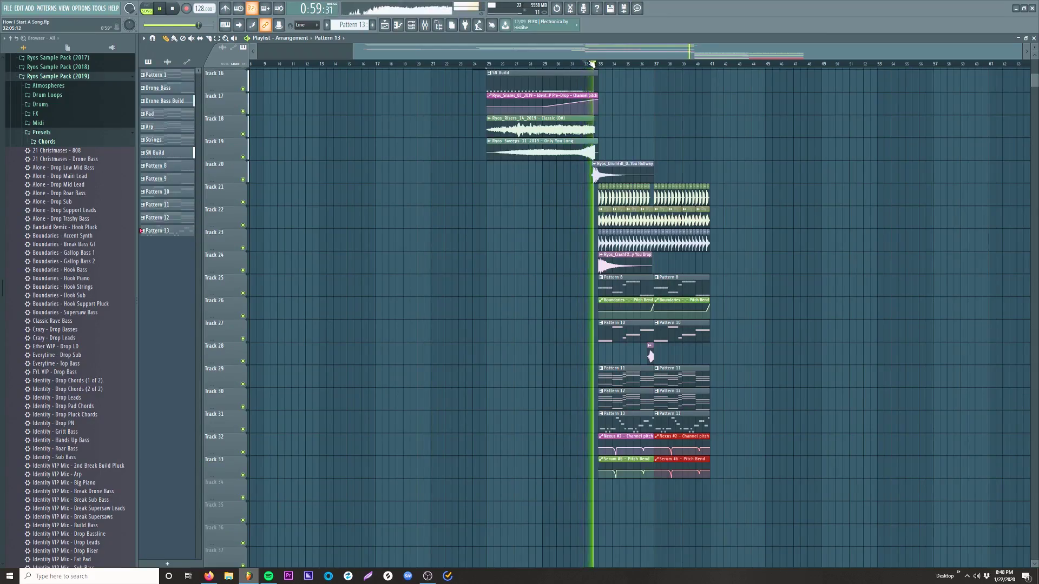
pyautogui.hscroll(-3, 595, 65)
pyautogui.scroll(3, 718, 65)
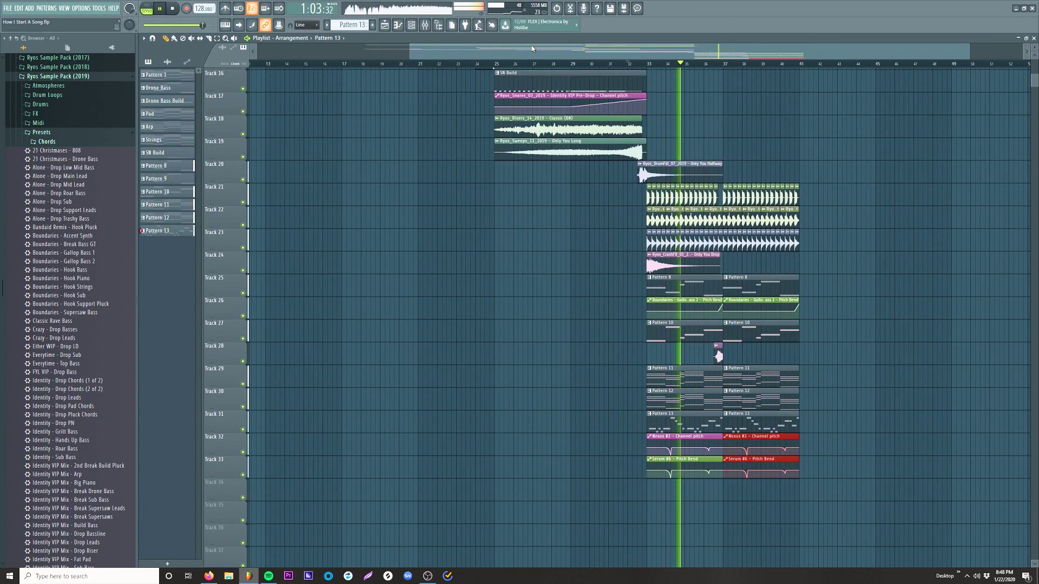
pyautogui.moveTo(539, 50); pyautogui.dragTo(633, 59)
pyautogui.scroll(-2, 633, 60)
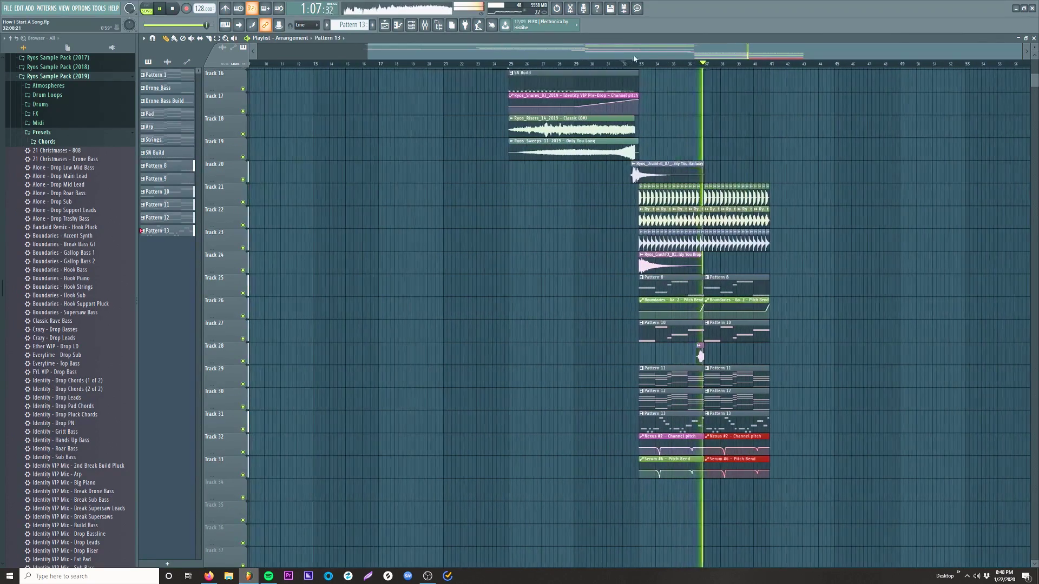
pyautogui.scroll(2, 699, 62)
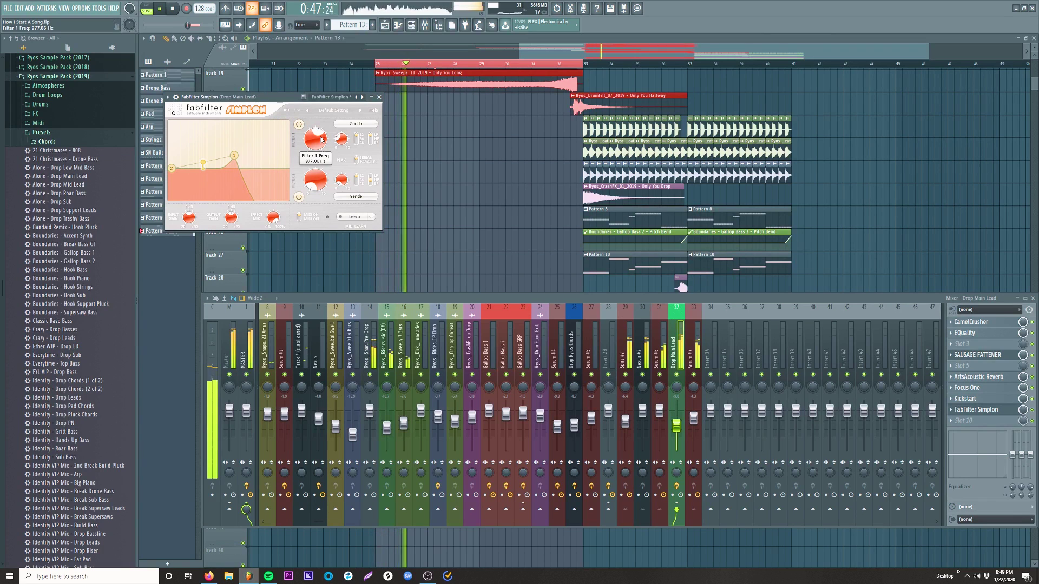
# Step: Automate Filter 1 Freq of FabFilter Simplon on Drop Main Lead with a clip on Track 34 spanning the build before the drop
pyautogui.moveTo(322, 141); pyautogui.dragTo(312, 146)
pyautogui.click(99, 9)
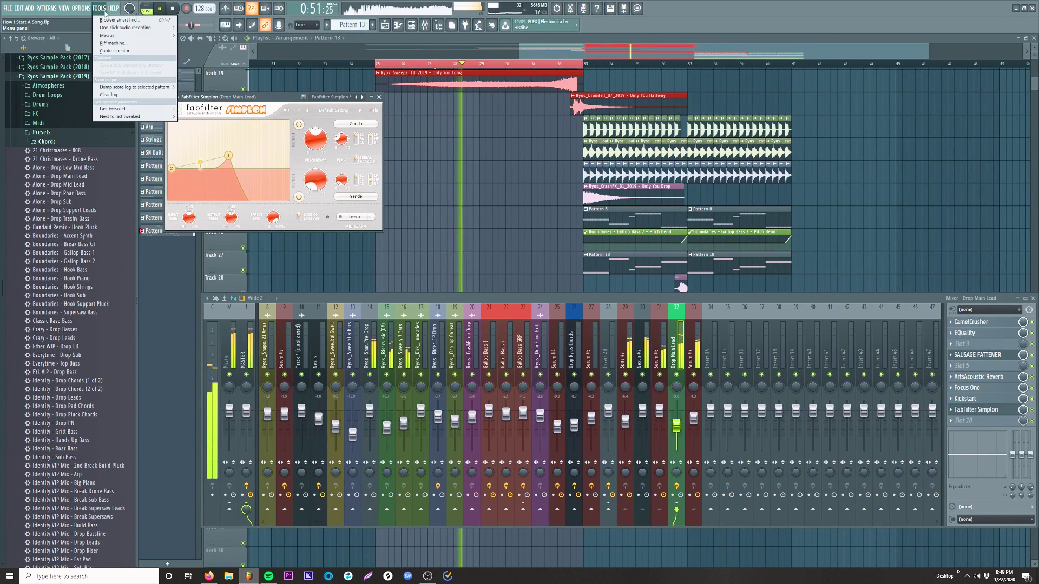
pyautogui.moveTo(136, 111)
pyautogui.click(216, 158)
pyautogui.press('F12')
pyautogui.moveTo(514, 119); pyautogui.dragTo(515, 415)
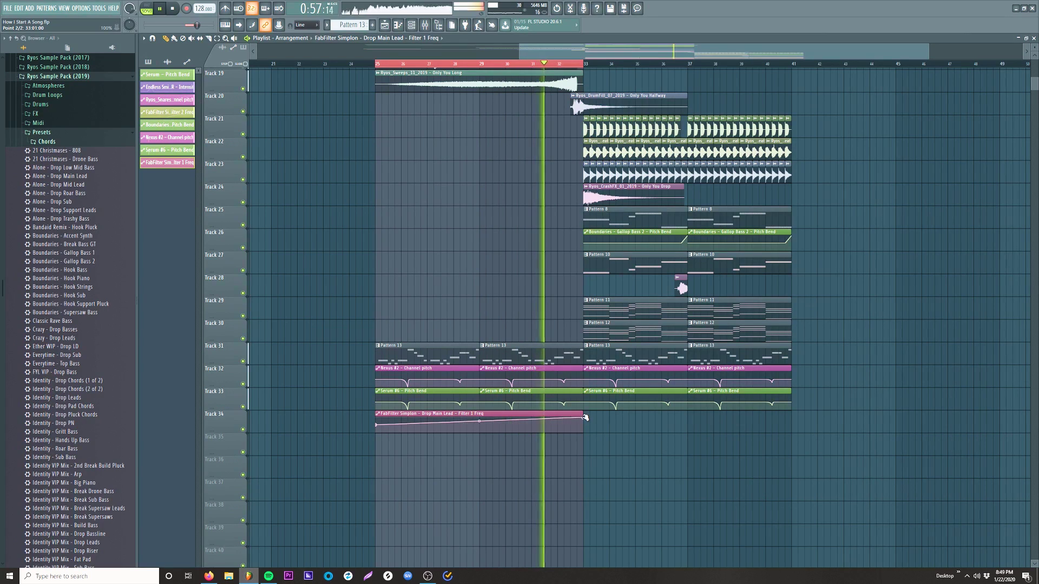
pyautogui.click(426, 26)
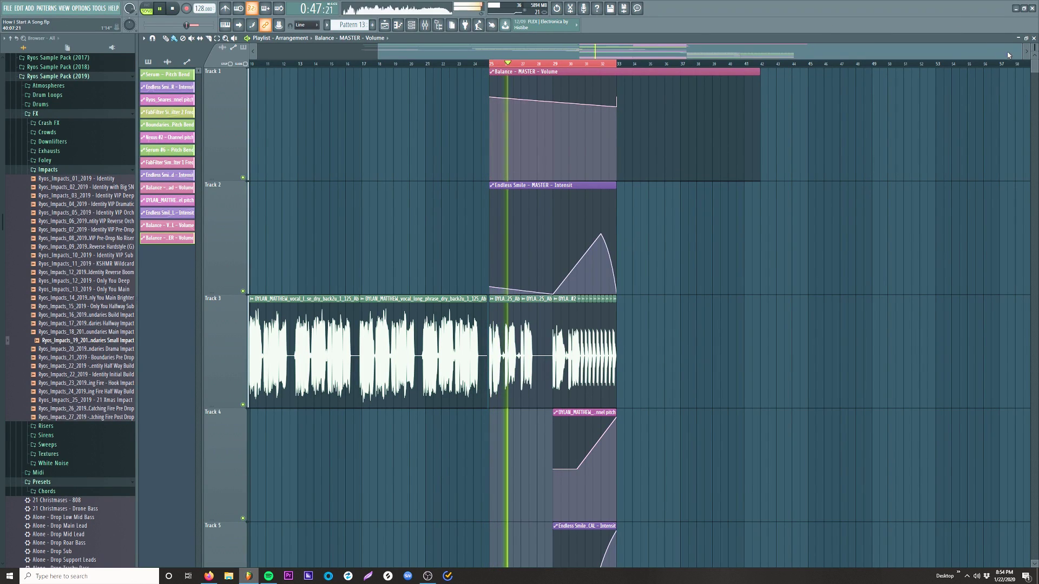
pyautogui.scroll(-5, 1033, 46)
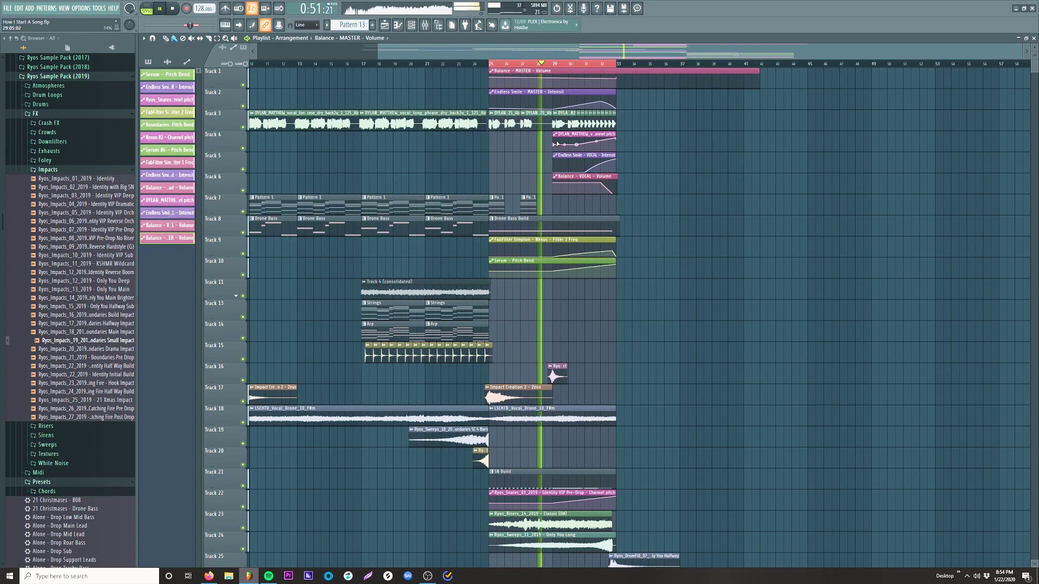
pyautogui.scroll(-3, 557, 144)
pyautogui.click(530, 139)
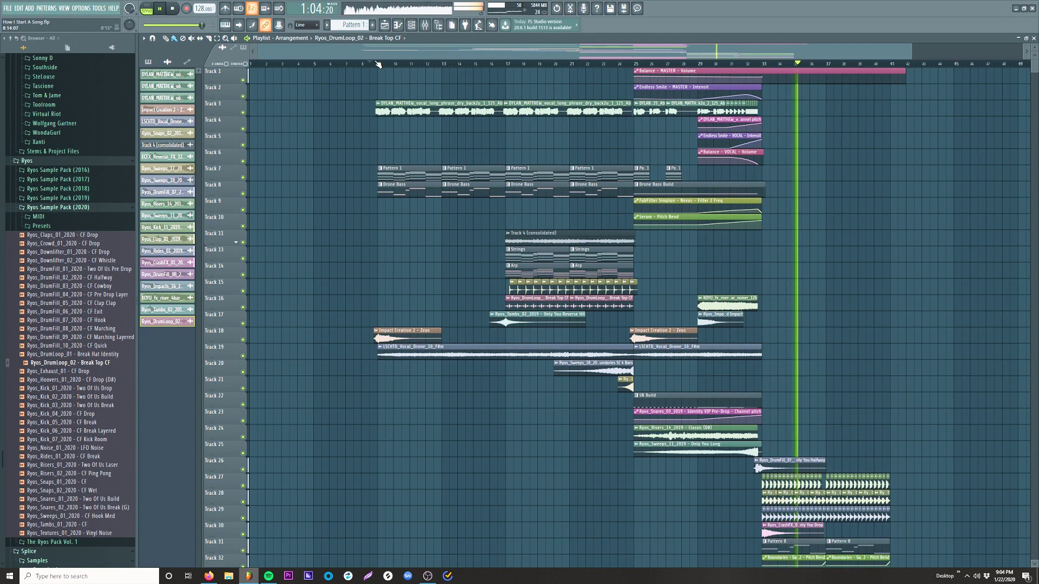
pyautogui.scroll(-4, 654, 368)
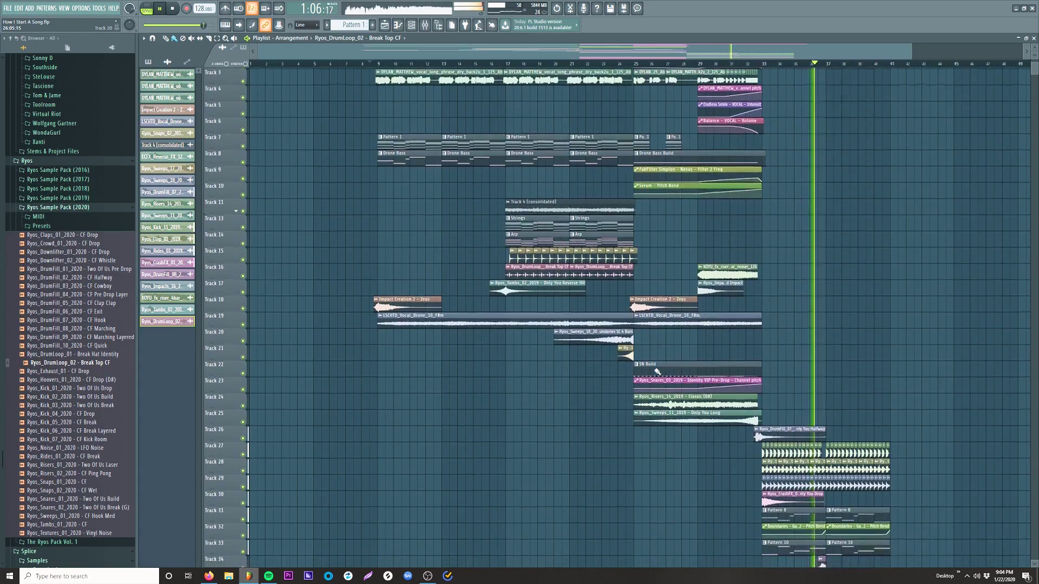
pyautogui.scroll(-4, 653, 368)
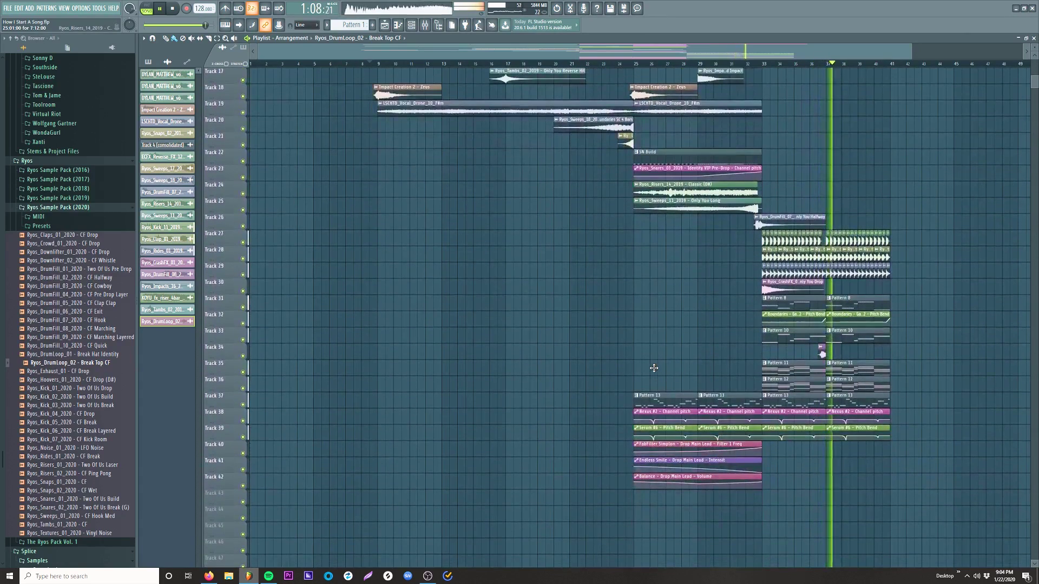